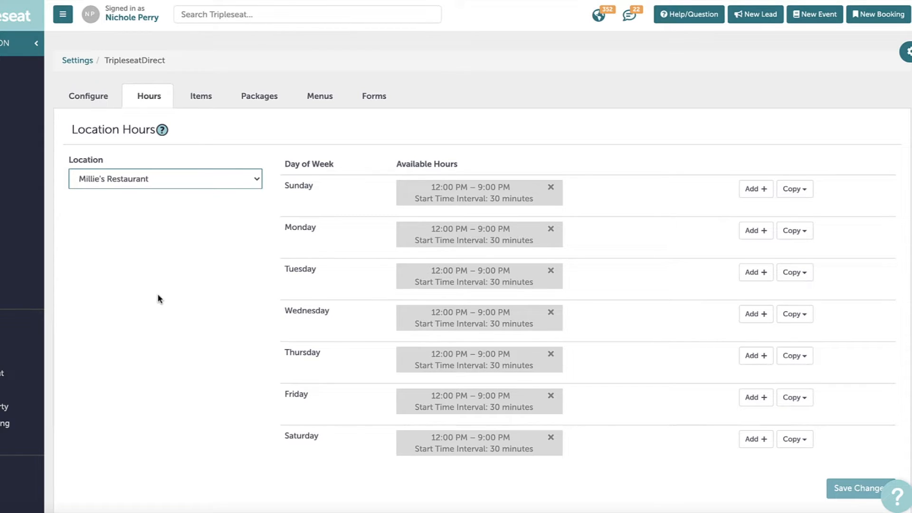
Start a new TripleseatDirect form named "NYE Pickup Form" that allows the Pick-Up Catering event style.
left_click(381, 102)
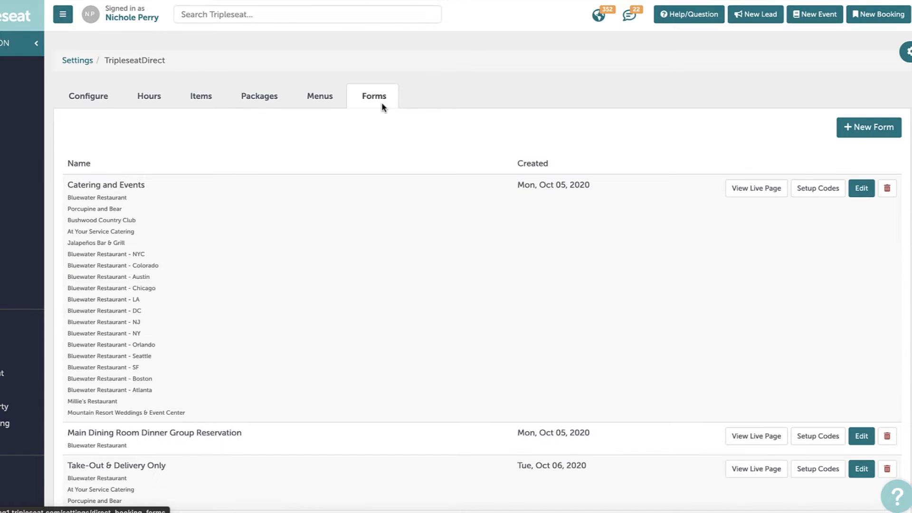
left_click(843, 129)
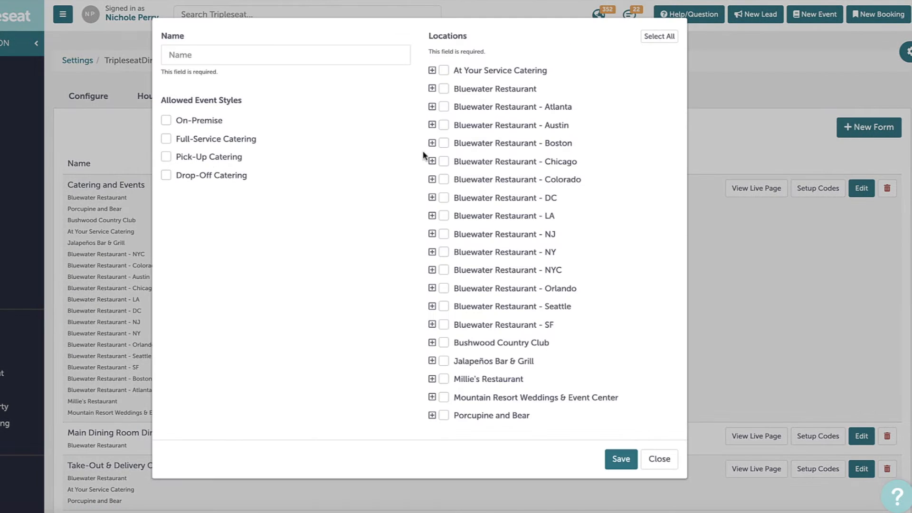
left_click(275, 56)
type("NYE Pickup Form")
left_click(244, 273)
left_click(166, 156)
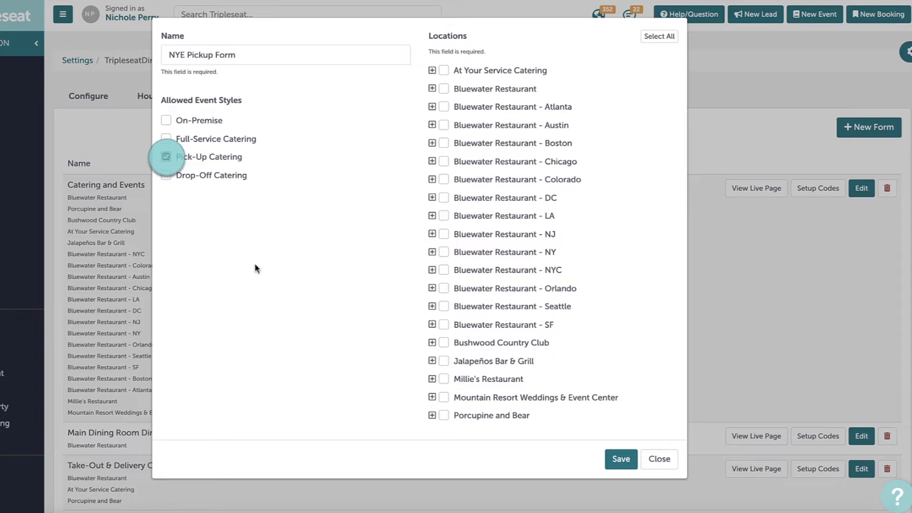
Assign the form to Millie's Restaurant with all its areas included, and save the new form.
left_click(445, 380)
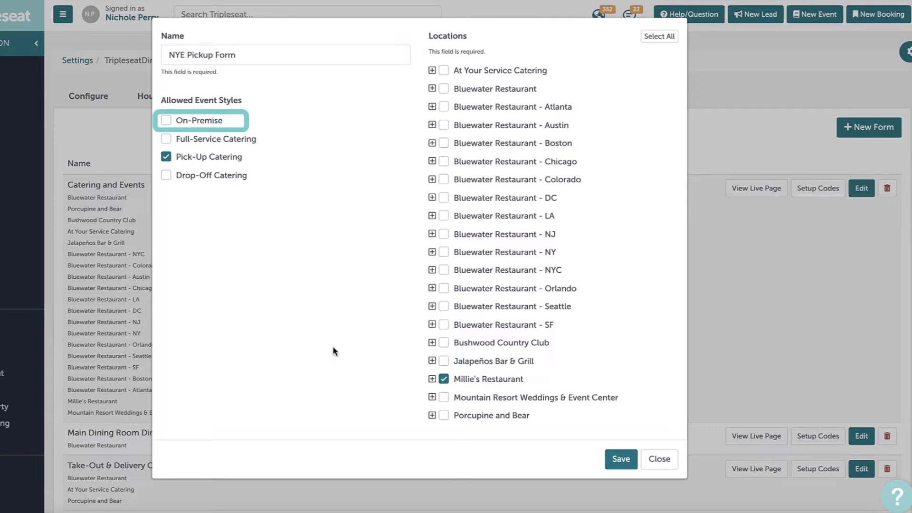
left_click(431, 379)
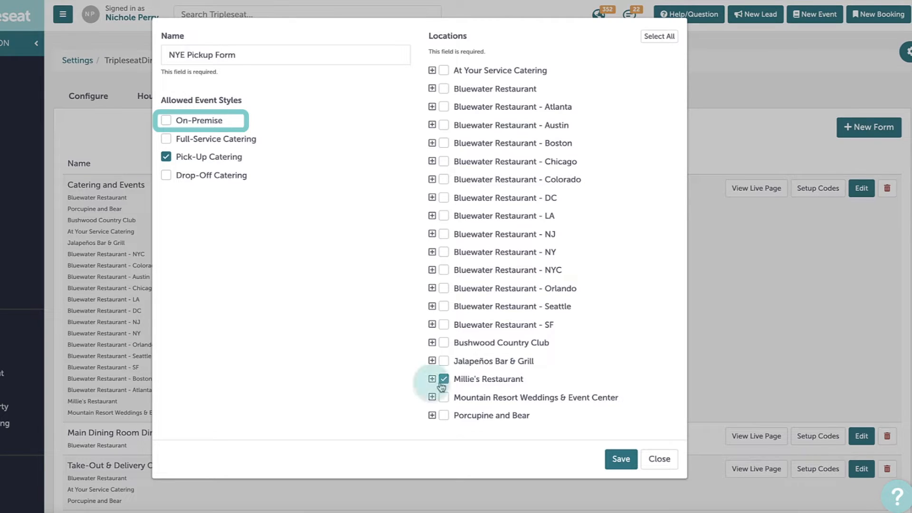
scroll(421, 377, "down", 3)
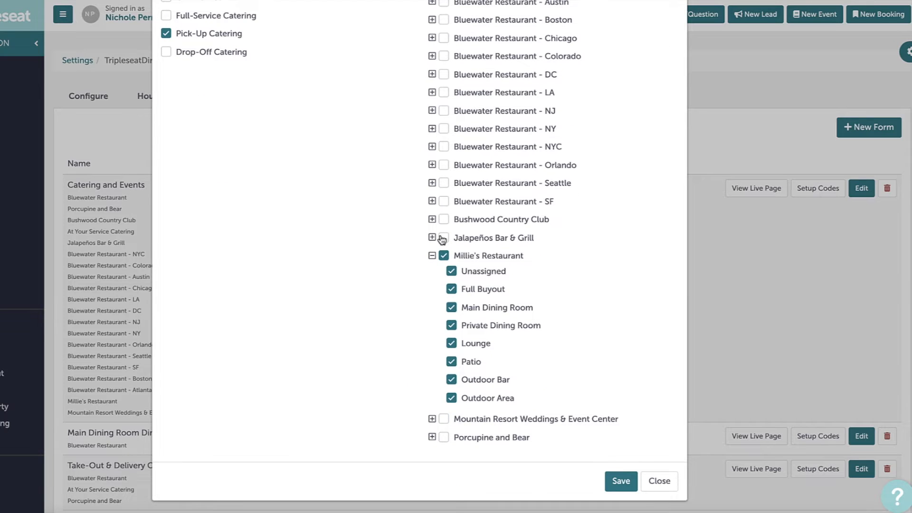
left_click(432, 255)
left_click(621, 459)
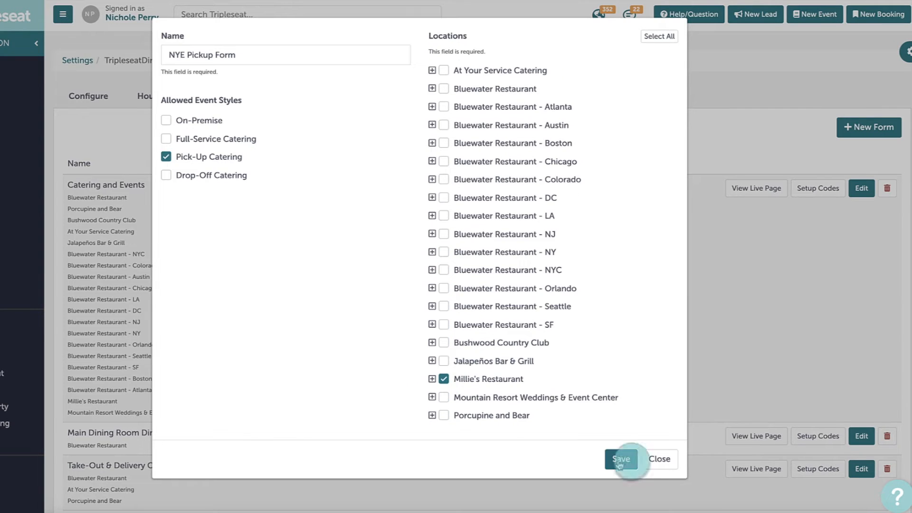
Enable custom availability in the form's Specialty Availability section and select the date range 12/31/2021 to 1/1/2022.
scroll(663, 230, "down", 6)
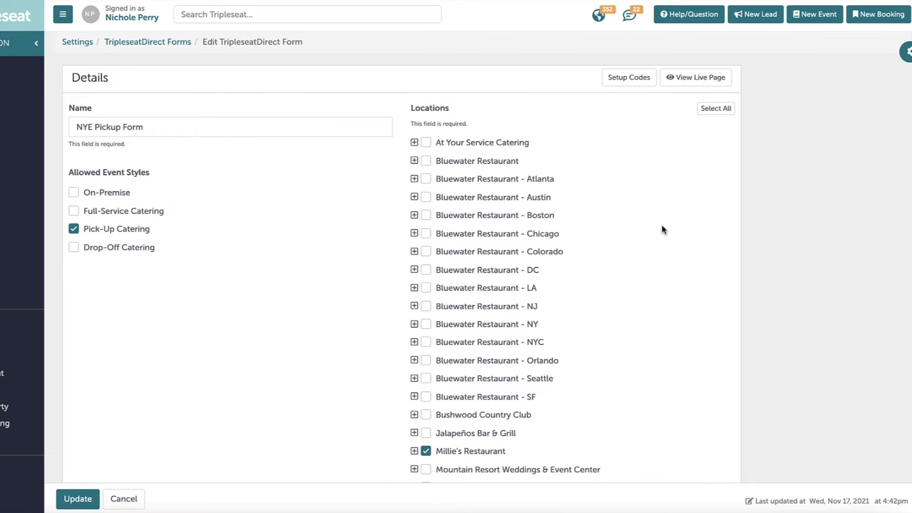
scroll(664, 230, "down", 5)
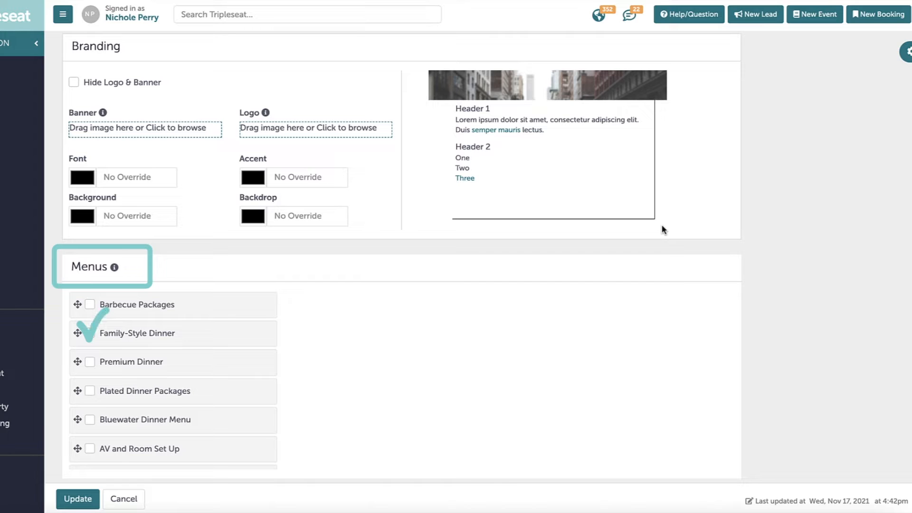
scroll(663, 230, "down", 16)
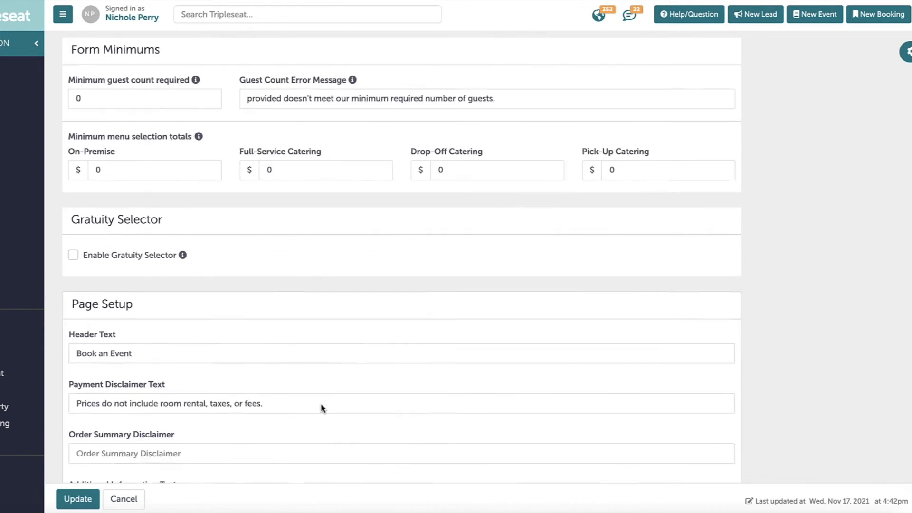
scroll(323, 410, "down", 1)
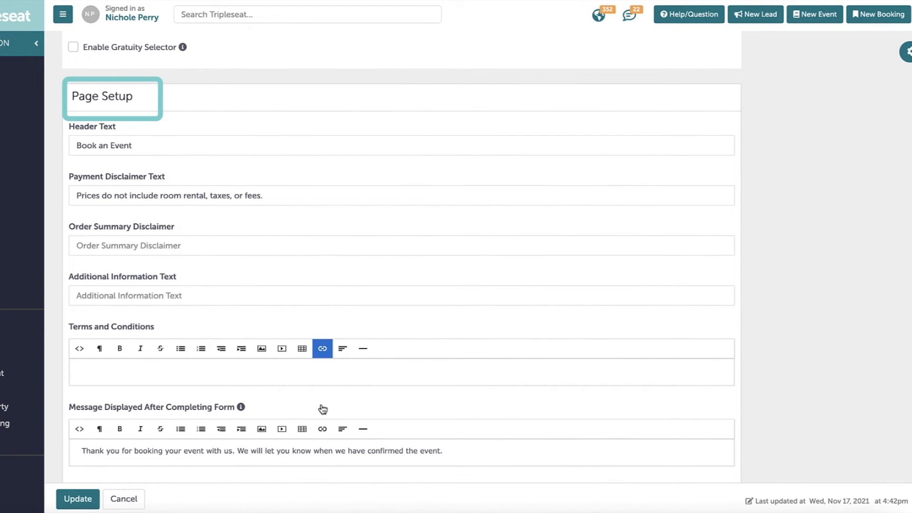
scroll(576, 361, "down", 10)
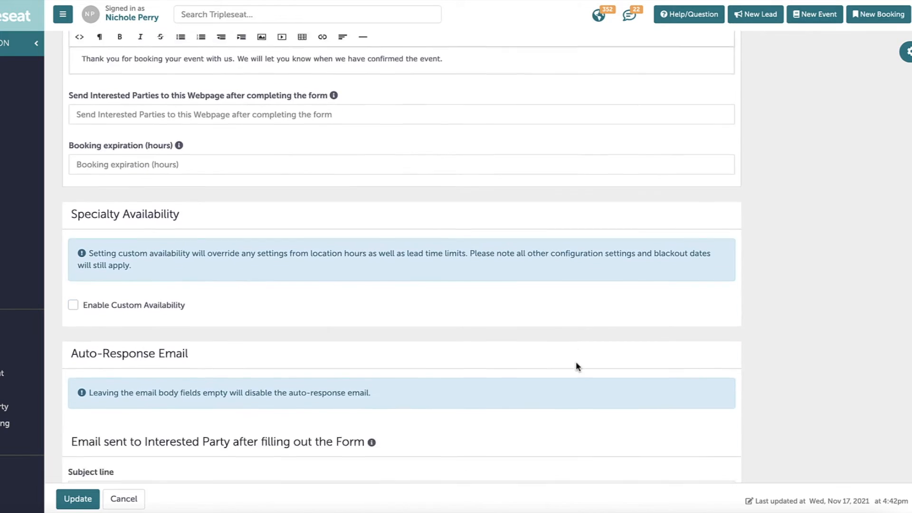
scroll(577, 367, "down", 2)
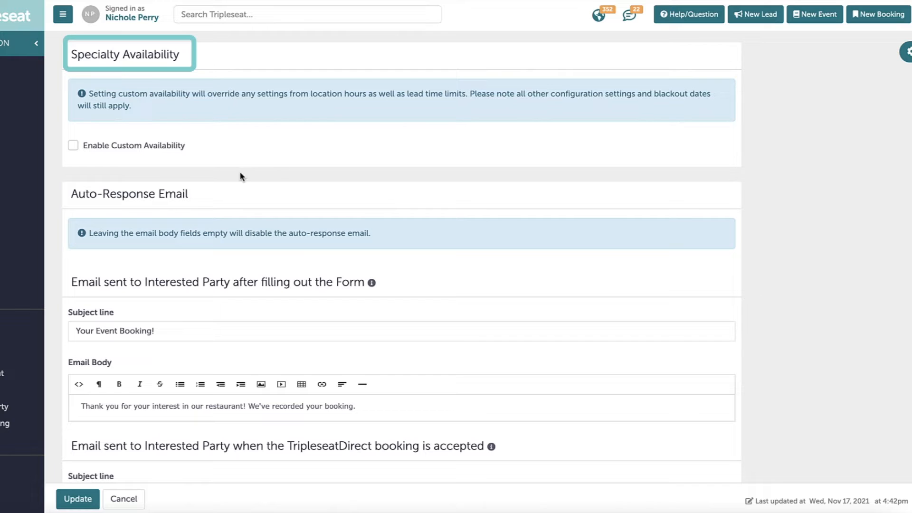
left_click(73, 145)
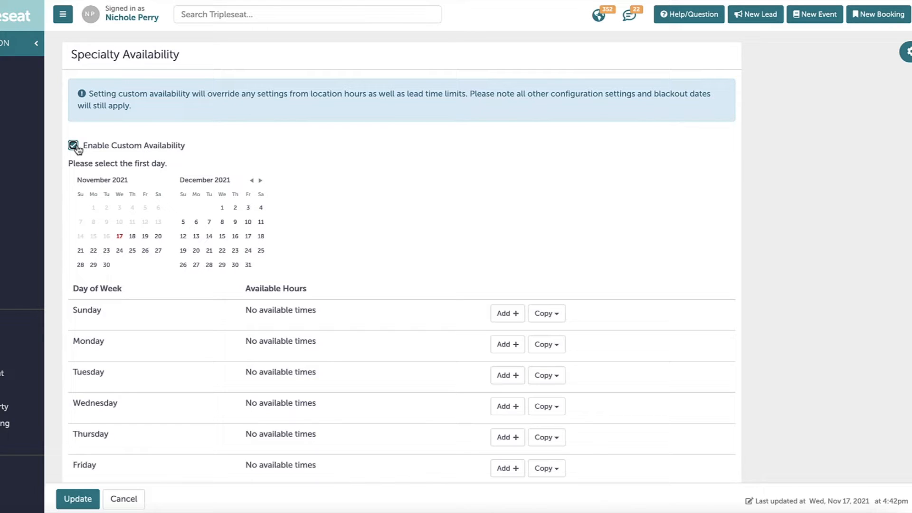
left_click(247, 264)
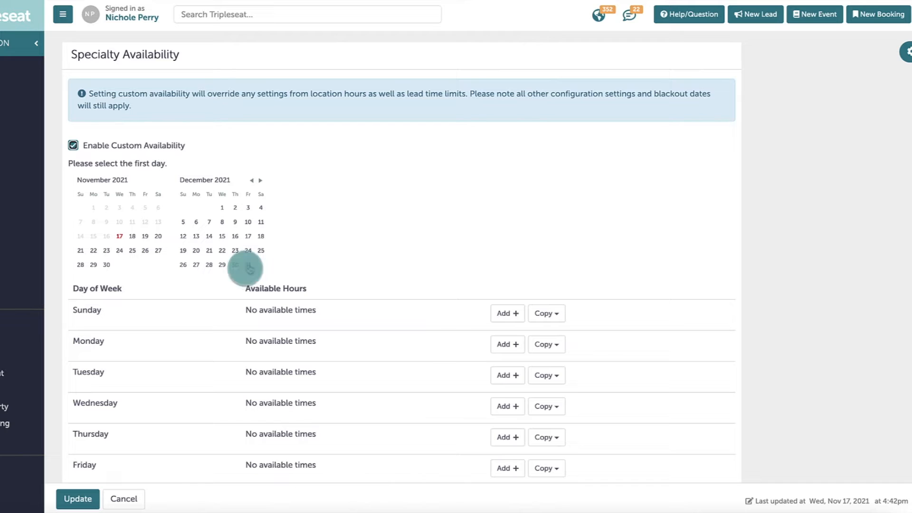
left_click(260, 180)
left_click(262, 210)
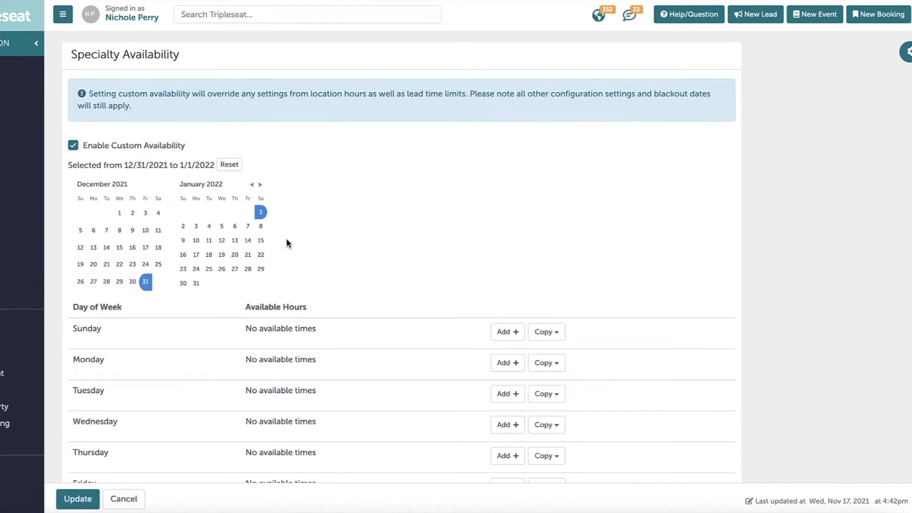
Add Friday available hours from 10:00 AM to 12:00 AM with 15-minute start time increments.
scroll(370, 234, "down", 2)
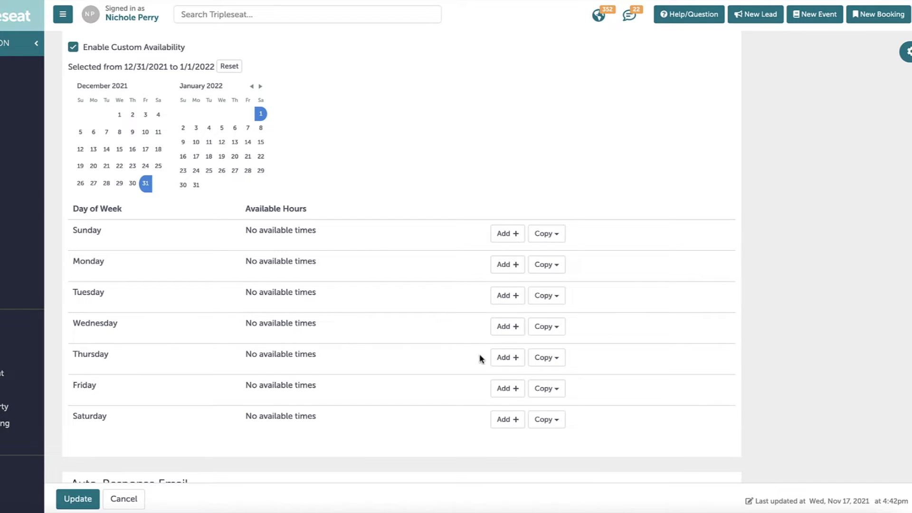
left_click(508, 395)
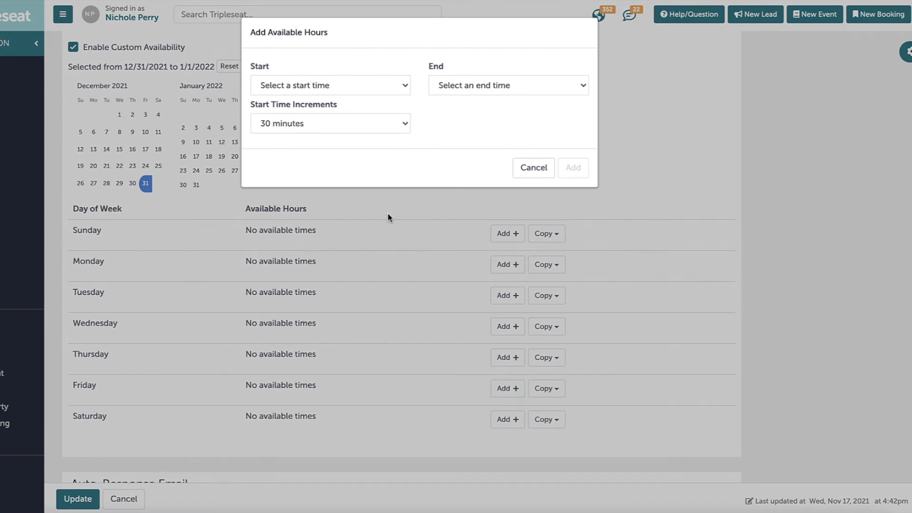
left_click(329, 86)
scroll(316, 190, "down", 3)
left_click(316, 276)
left_click(509, 85)
scroll(494, 214, "down", 3)
left_click(494, 304)
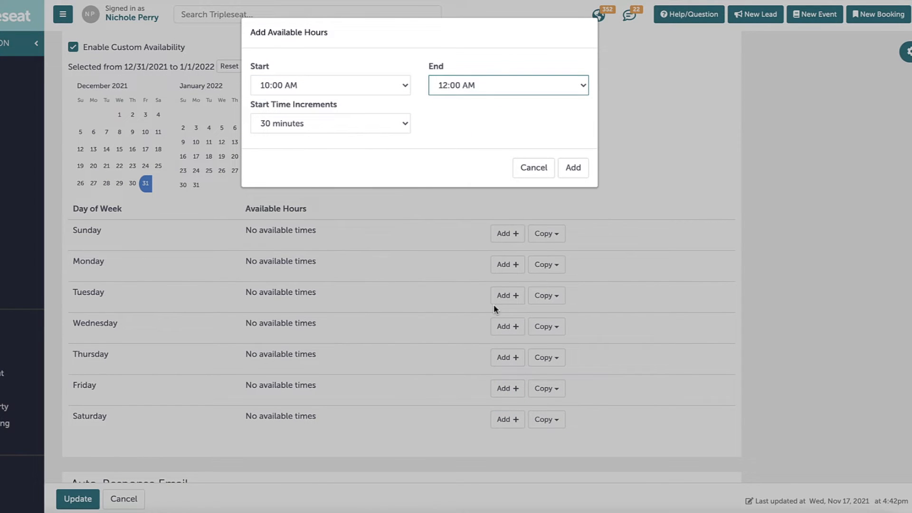
left_click(352, 125)
left_click(348, 142)
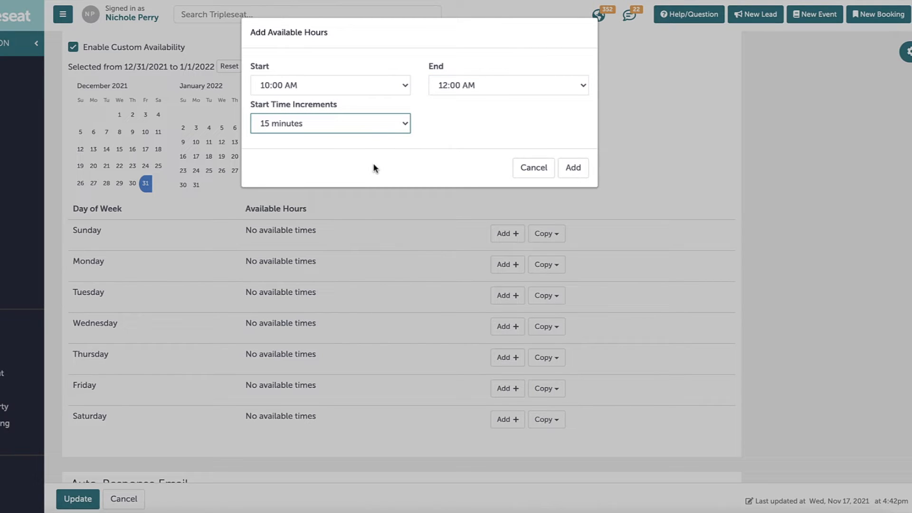
left_click(573, 167)
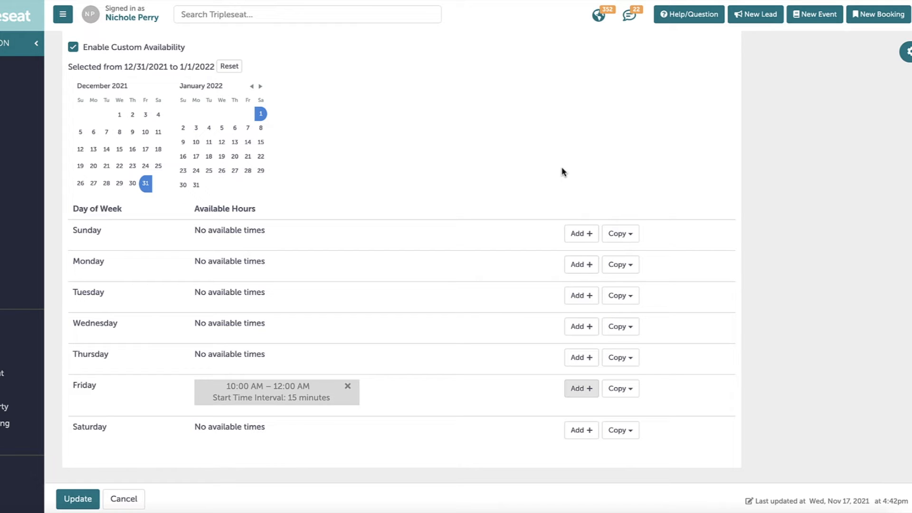
scroll(537, 364, "down", 2)
left_click(613, 347)
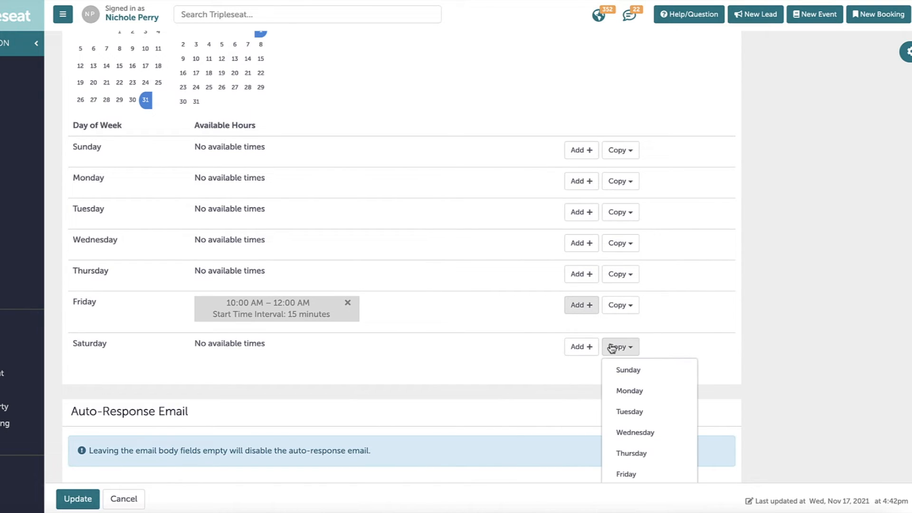
scroll(613, 350, "down", 1)
scroll(616, 350, "down", 1)
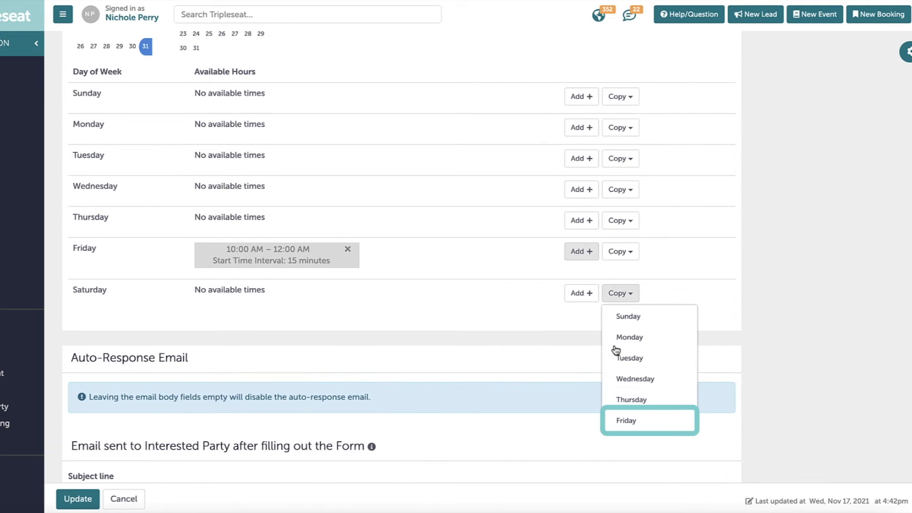
left_click(541, 311)
Add Saturday available hours from 12:00 AM to 2:00 AM, keeping the 30-minute start time increments.
left_click(580, 295)
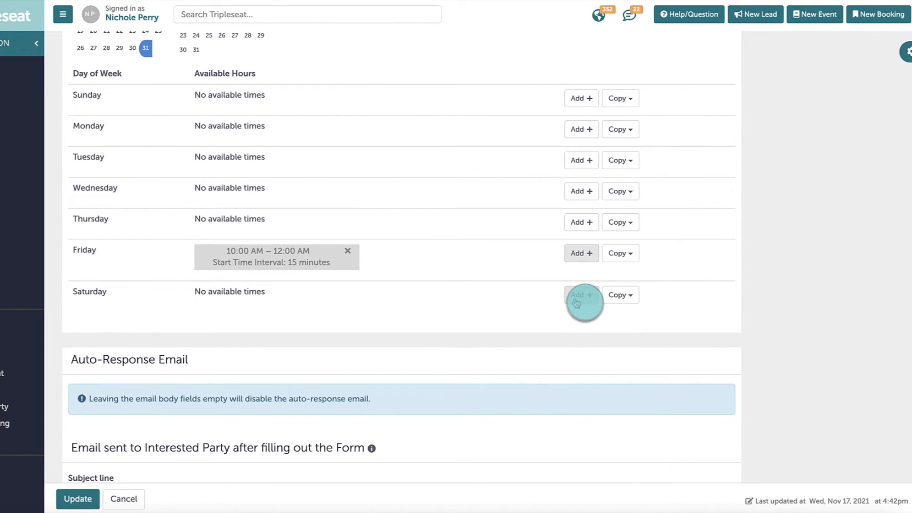
left_click(329, 94)
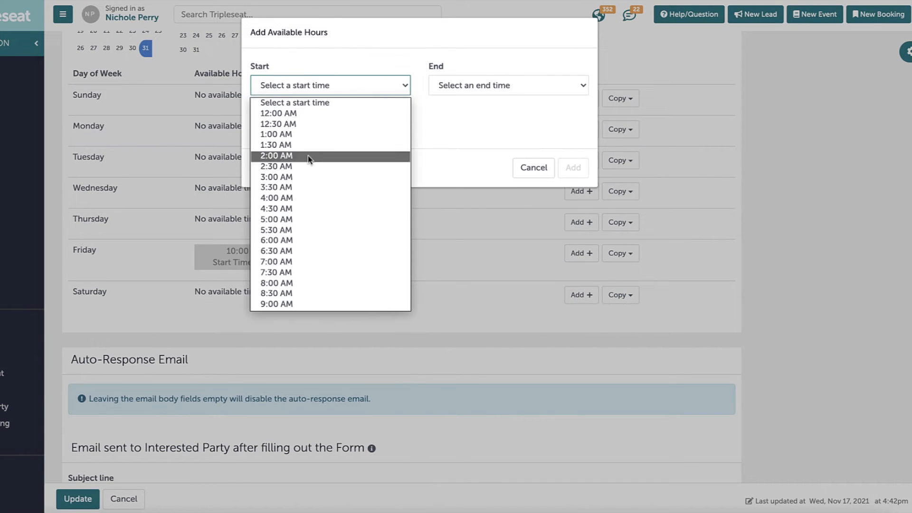
left_click(301, 114)
left_click(455, 91)
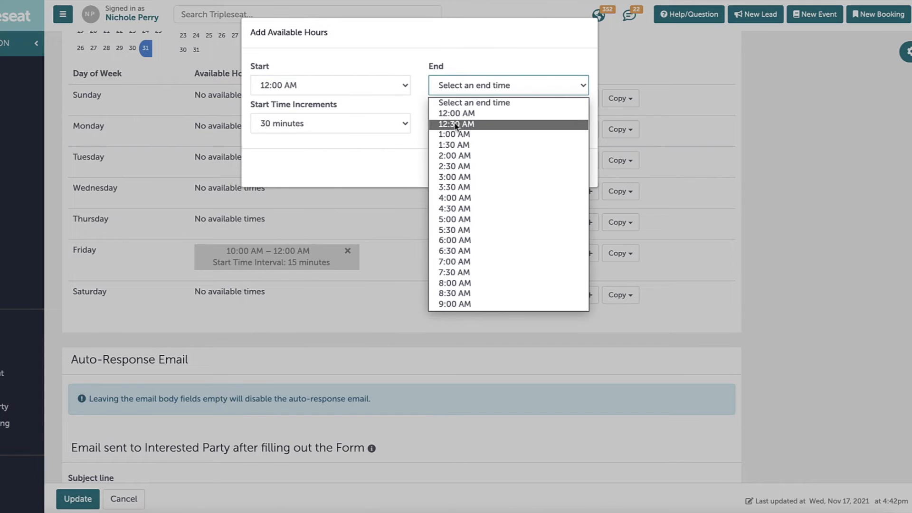
left_click(454, 154)
left_click(572, 167)
Update the form to save its custom availability settings.
scroll(400, 311, "down", 15)
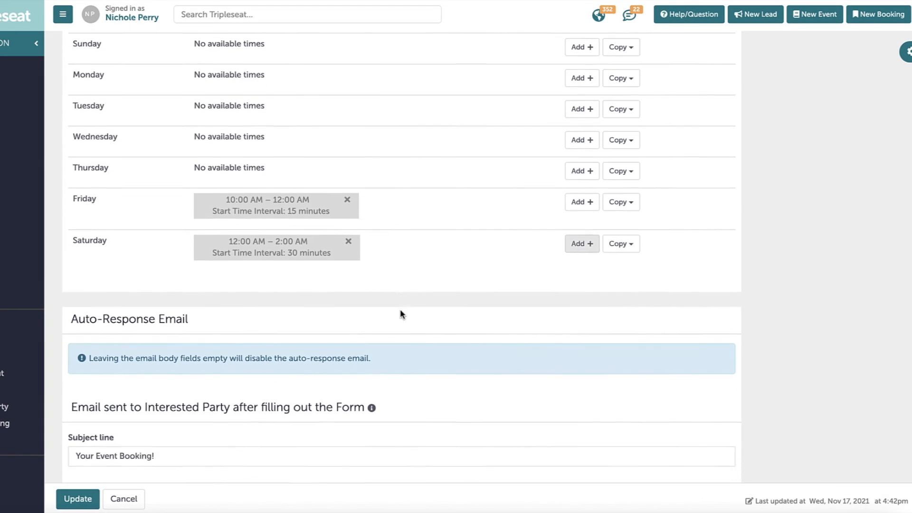
scroll(416, 122, "down", 3)
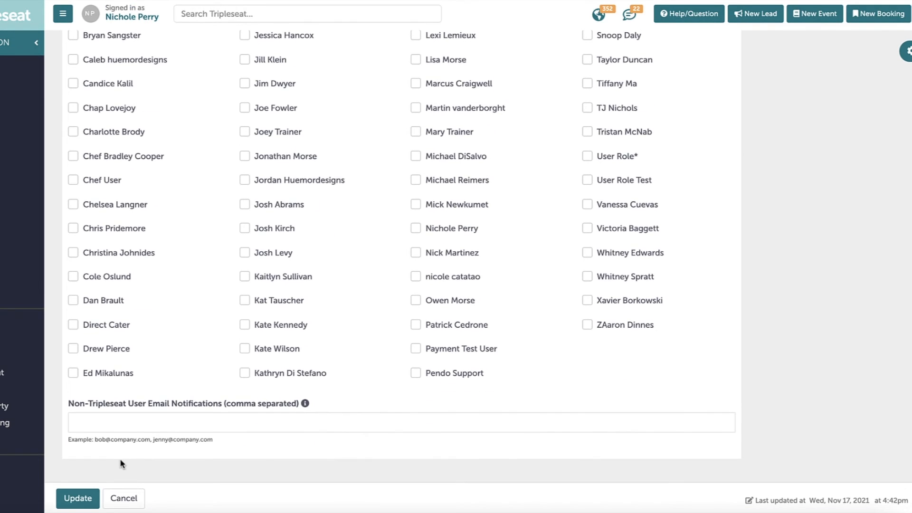
left_click(92, 495)
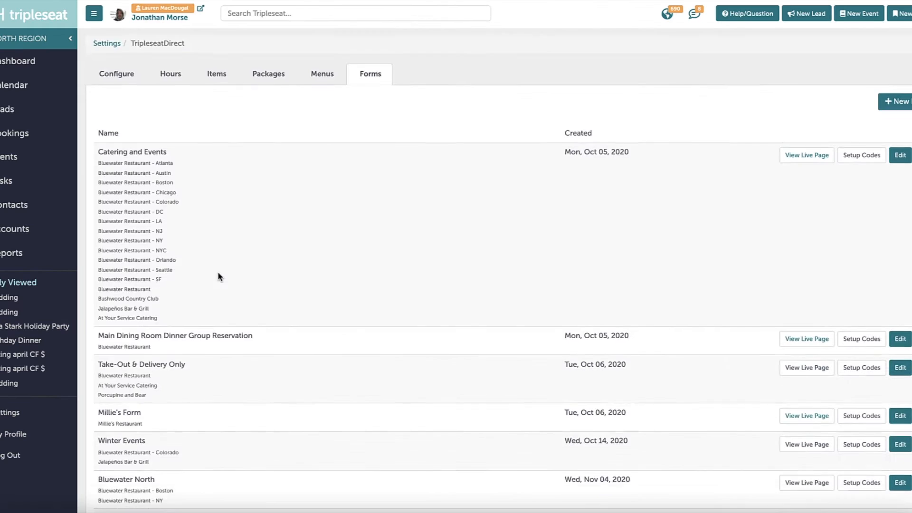
Copy the web address of the NYE Pickup Form's live page and open the form's setup codes.
scroll(218, 272, "down", 9)
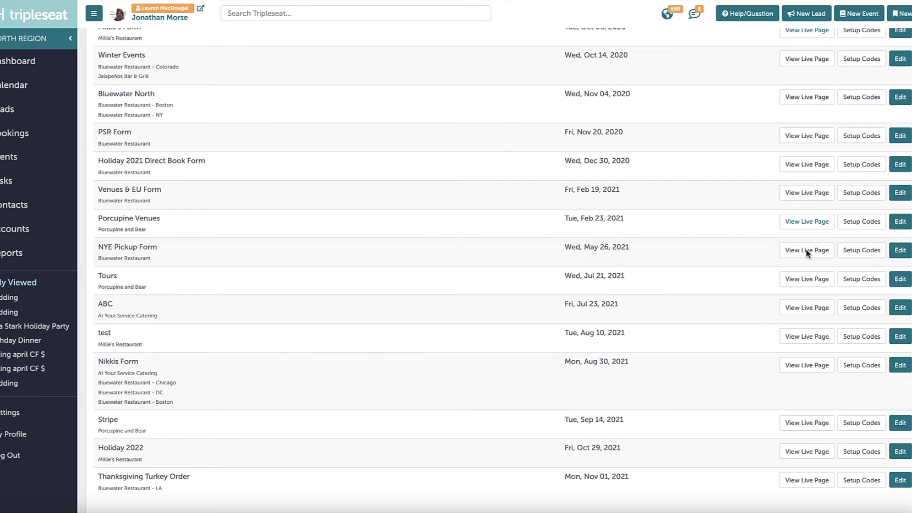
left_click(805, 260)
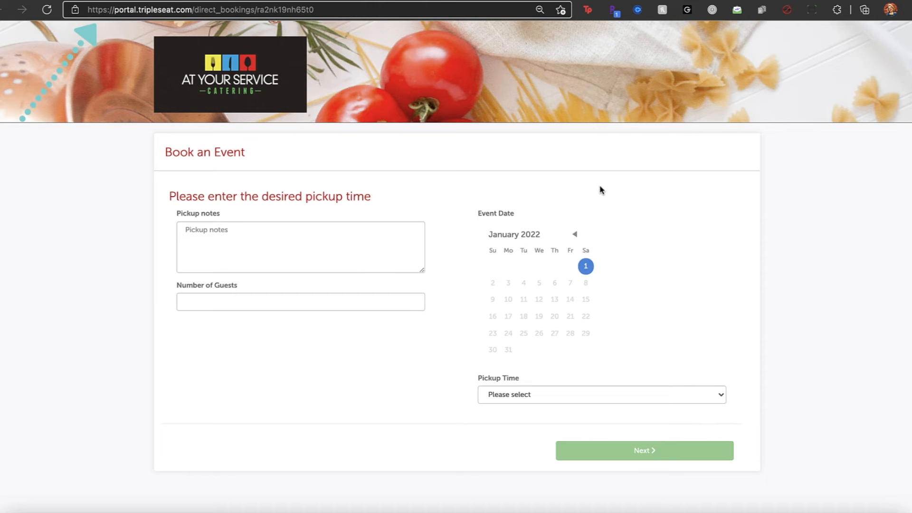
right_click(363, 11)
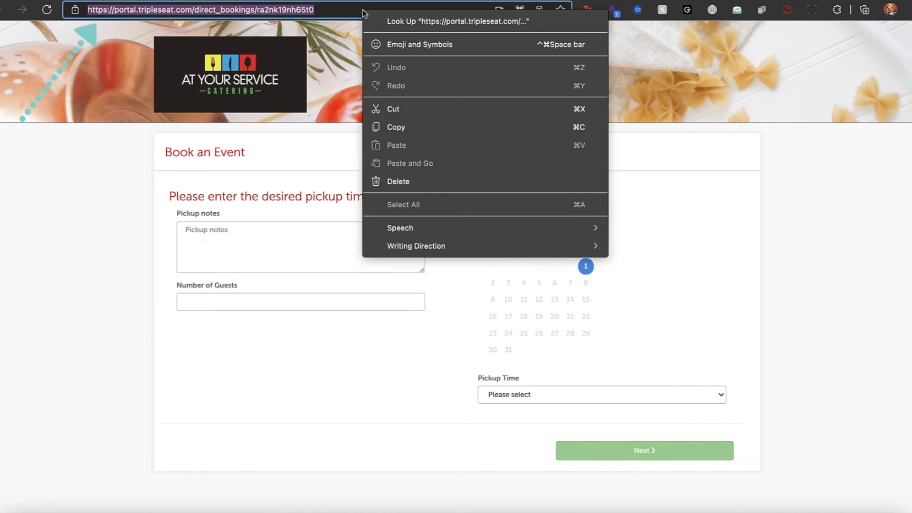
left_click(393, 127)
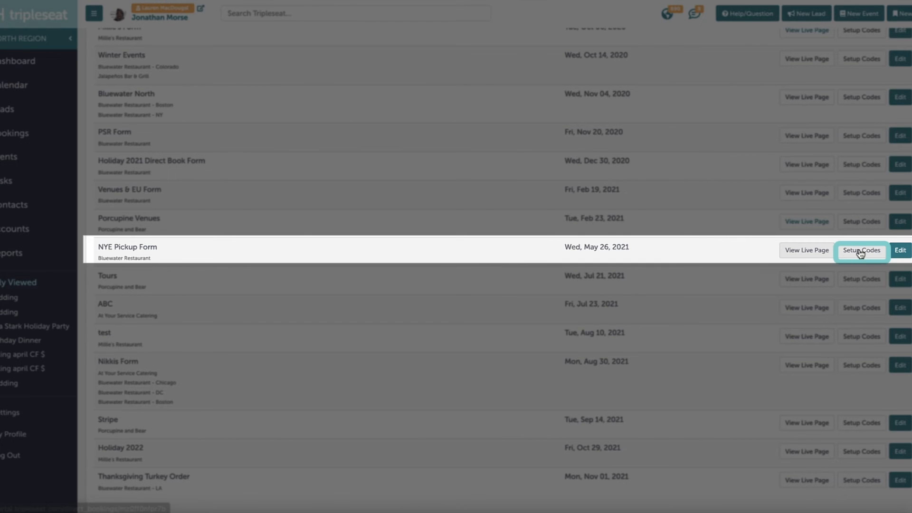
left_click(861, 251)
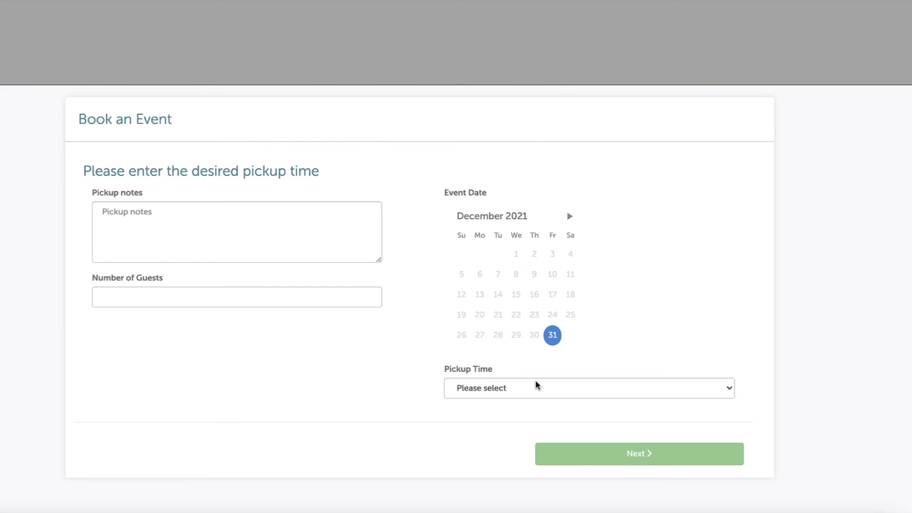
Check the pickup times offered on the live booking page for December 31, 2021 and January 1, 2022.
left_click(537, 386)
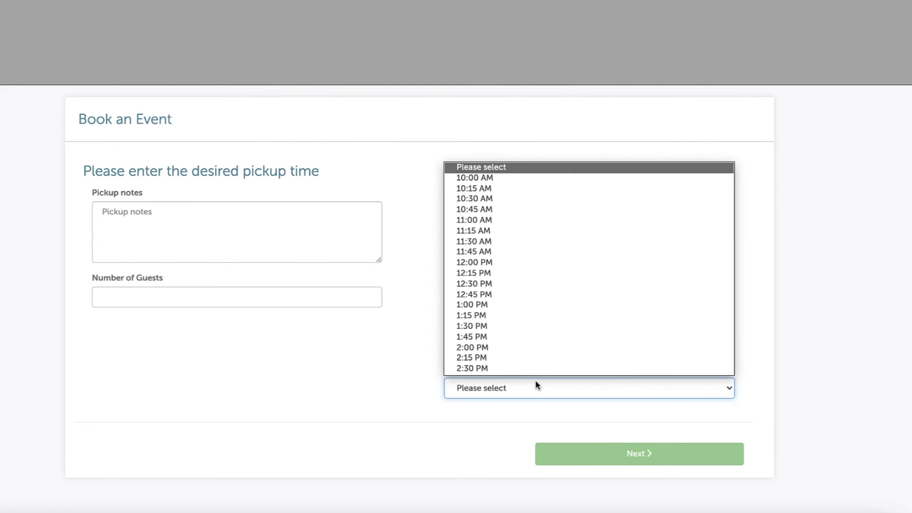
left_click(358, 344)
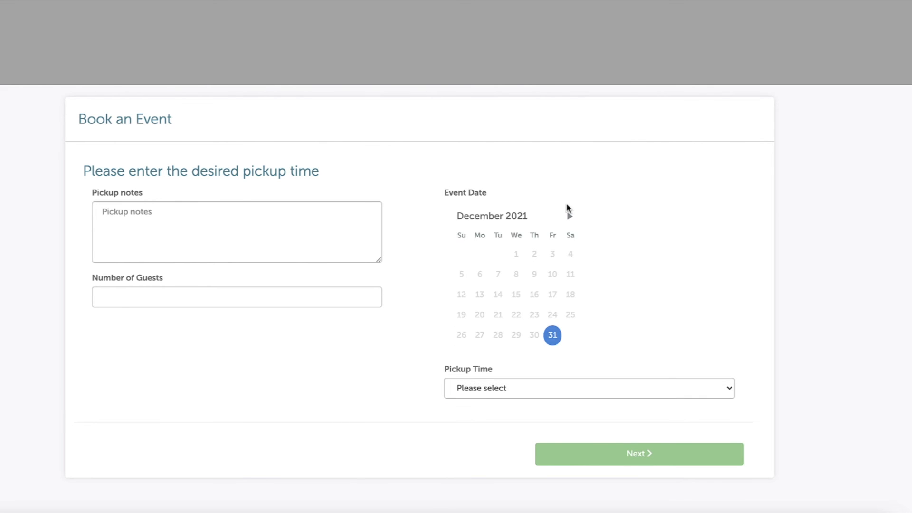
left_click(569, 210)
left_click(570, 232)
left_click(597, 379)
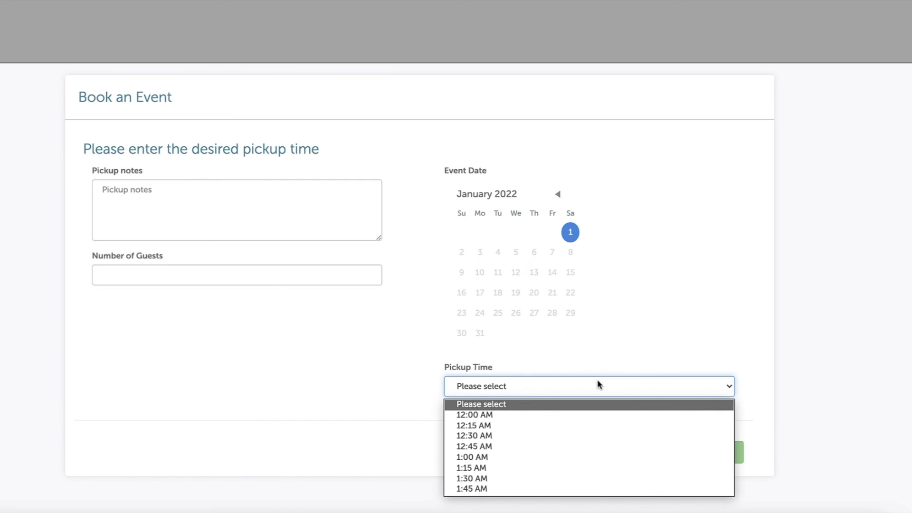